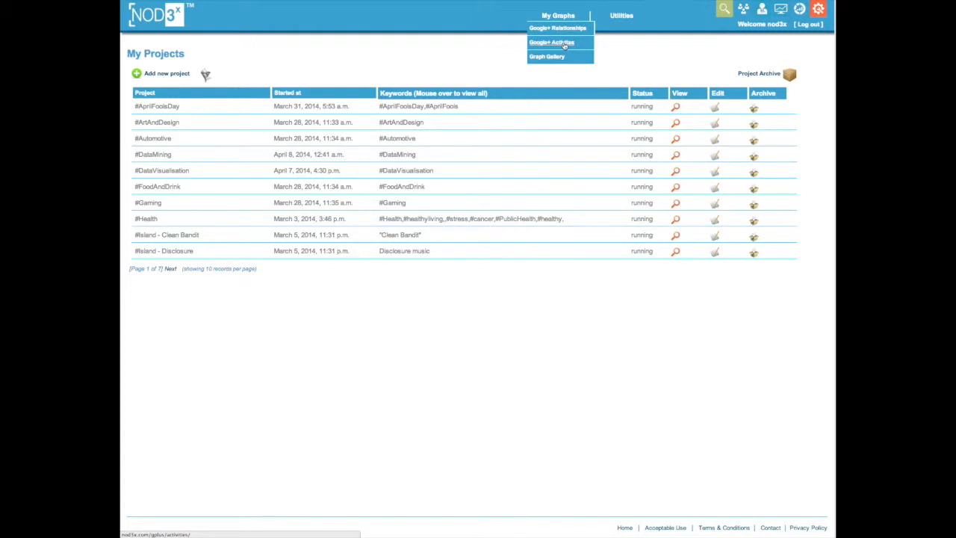
# Load your own Google+ activities as a graph and set its graph order to In Degree
pyautogui.click(564, 43)
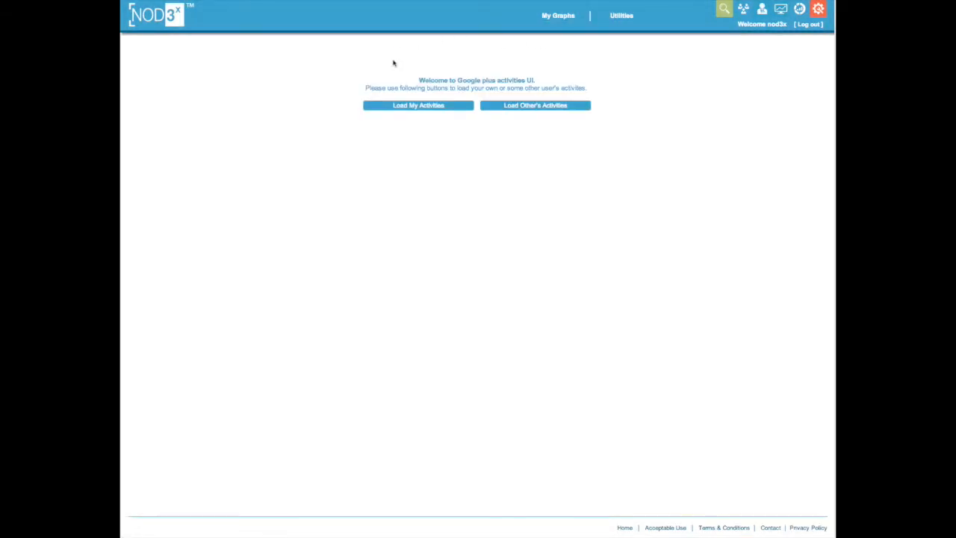
pyautogui.click(426, 108)
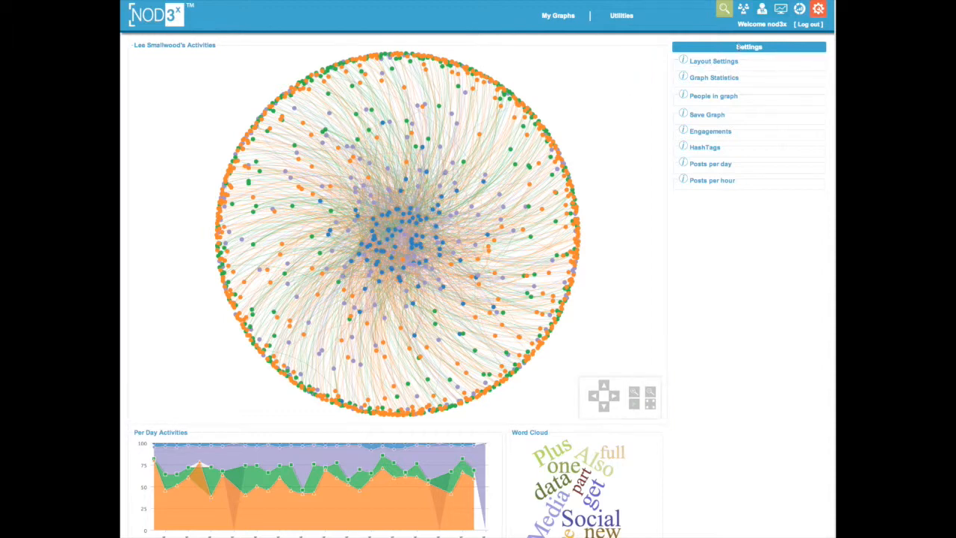
pyautogui.click(722, 65)
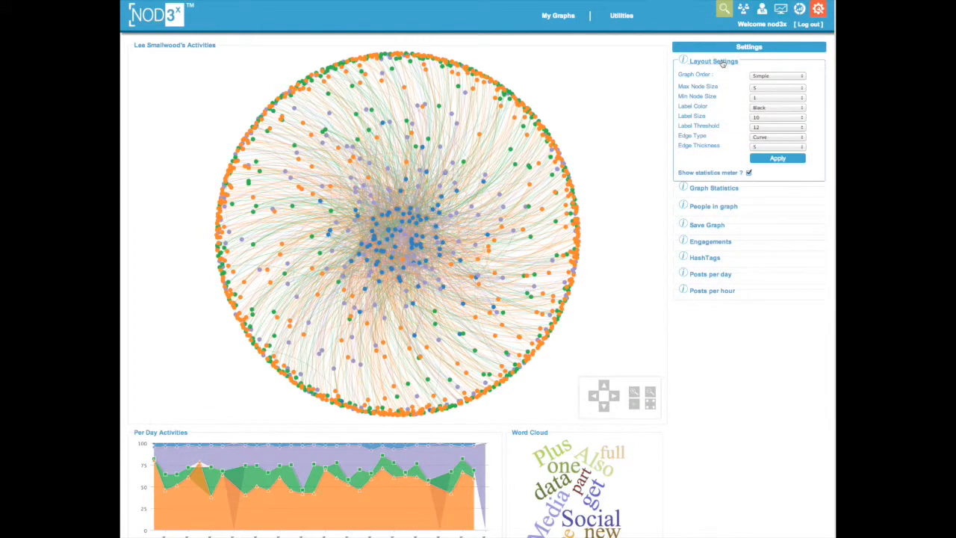
pyautogui.click(762, 78)
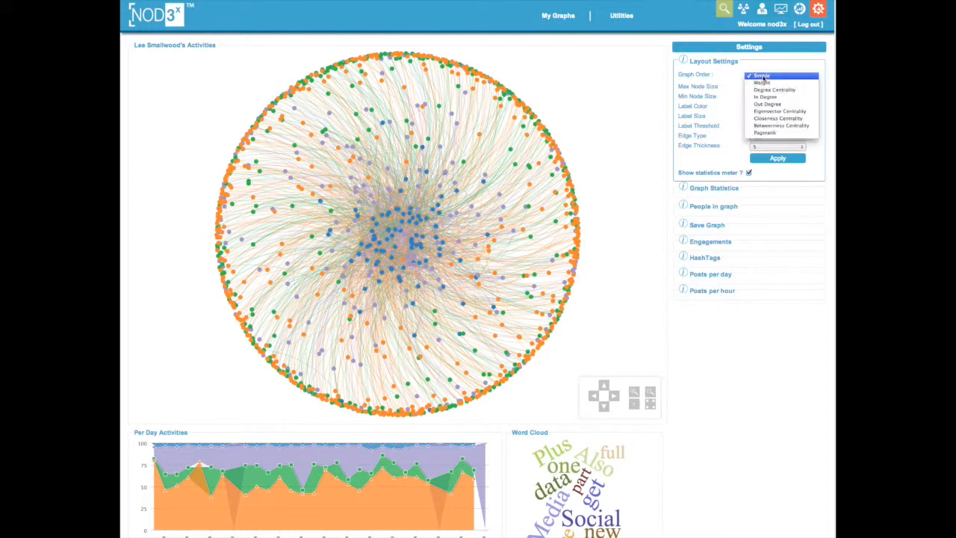
pyautogui.click(761, 97)
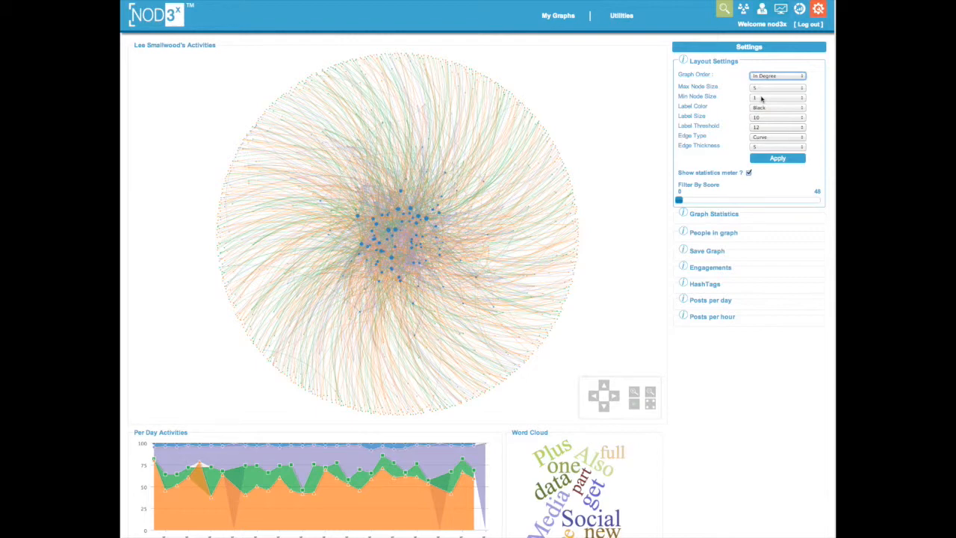
# Run the automatic layout until the clusters spread out, stop it, and apply a max node size of 10
pyautogui.click(634, 405)
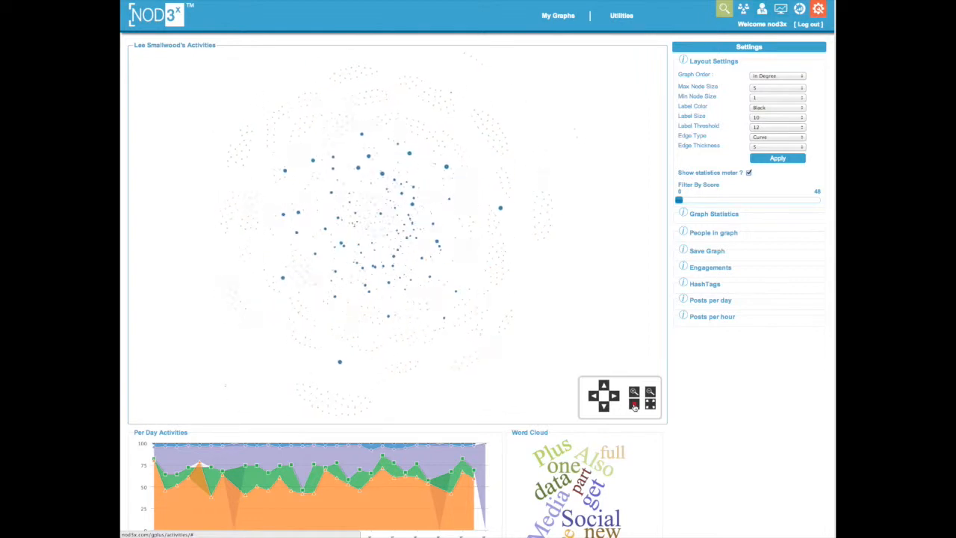
pyautogui.click(634, 404)
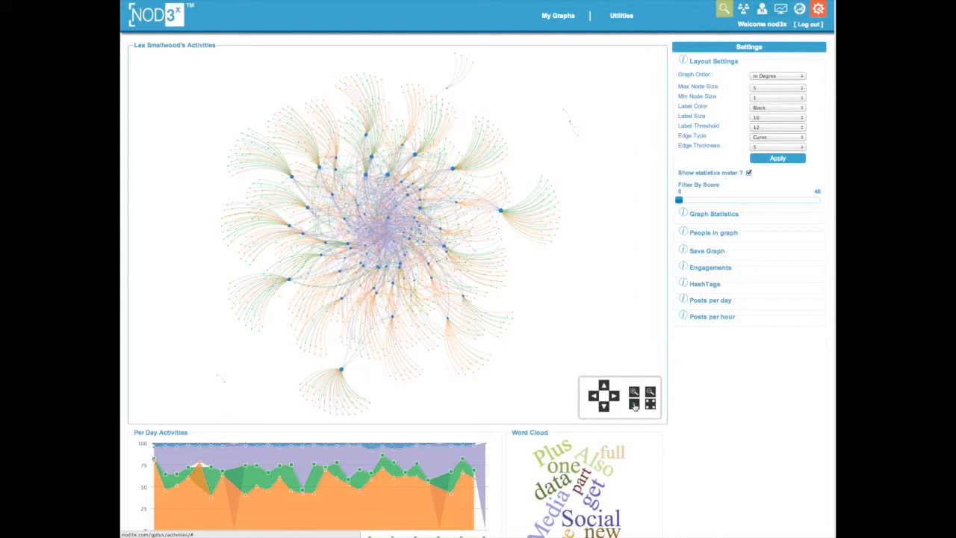
pyautogui.click(763, 89)
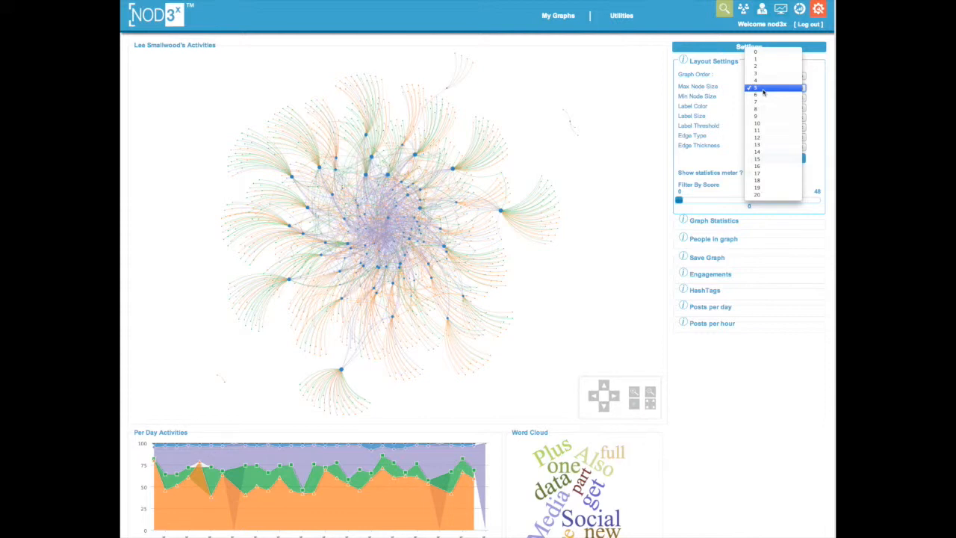
pyautogui.click(762, 123)
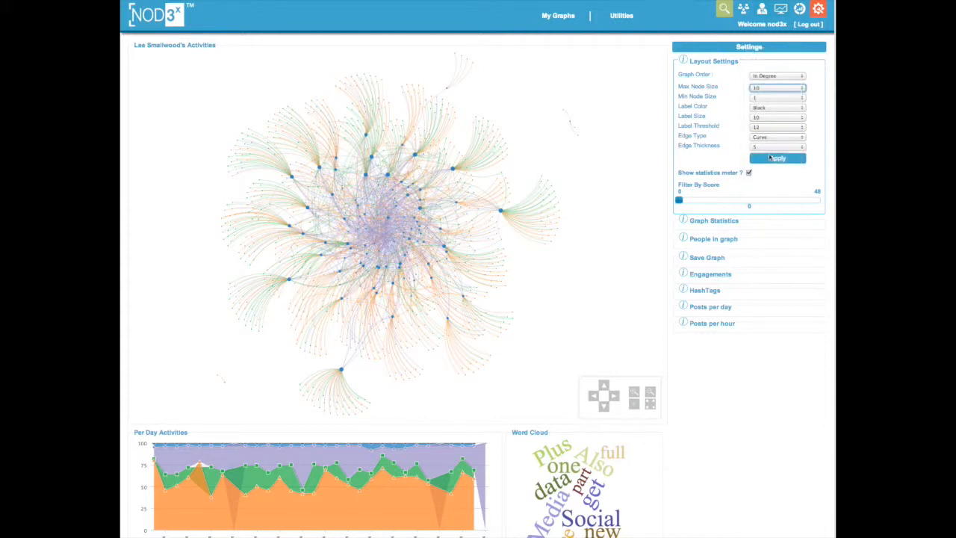
pyautogui.click(773, 160)
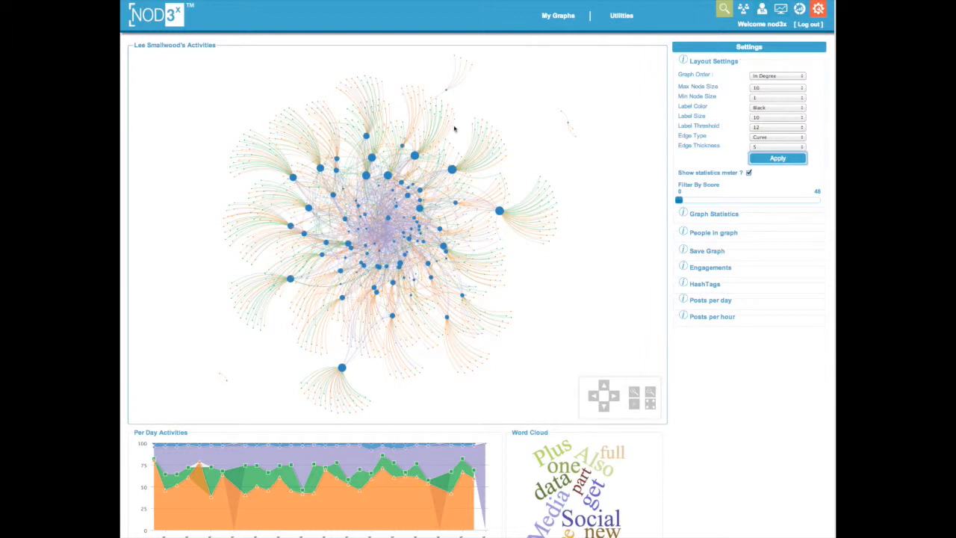
# Open the post behind the large blue node in the graph's upper-right cluster and view its post activity
pyautogui.click(452, 169)
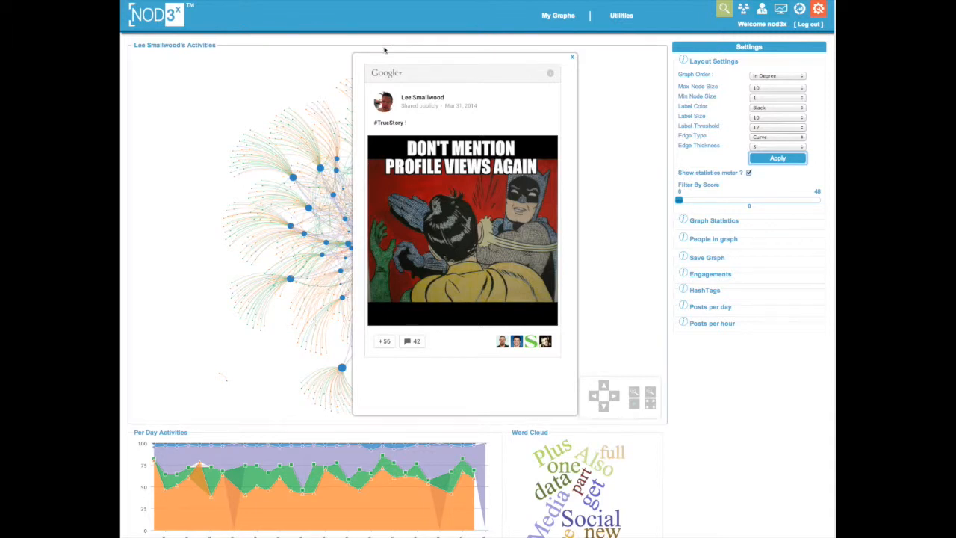
pyautogui.click(550, 91)
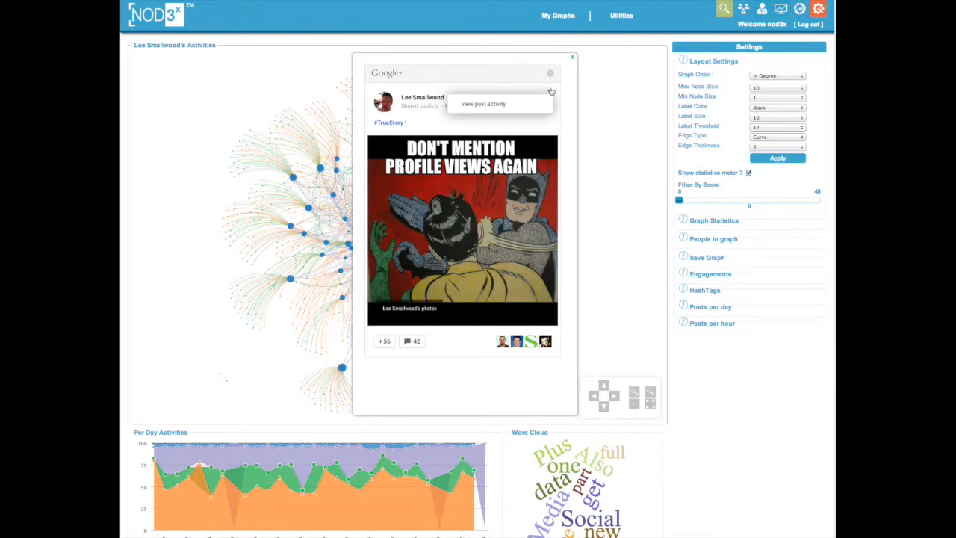
pyautogui.click(503, 105)
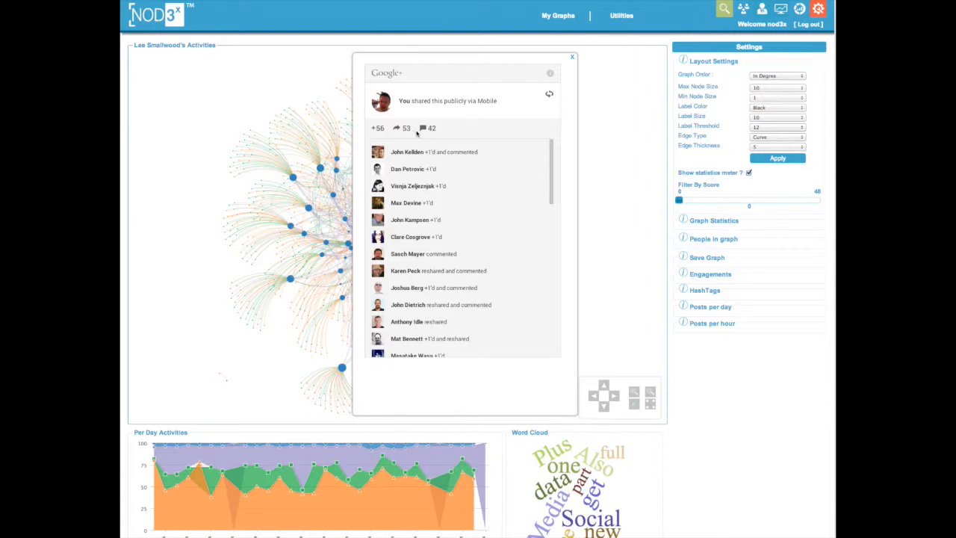
pyautogui.click(550, 97)
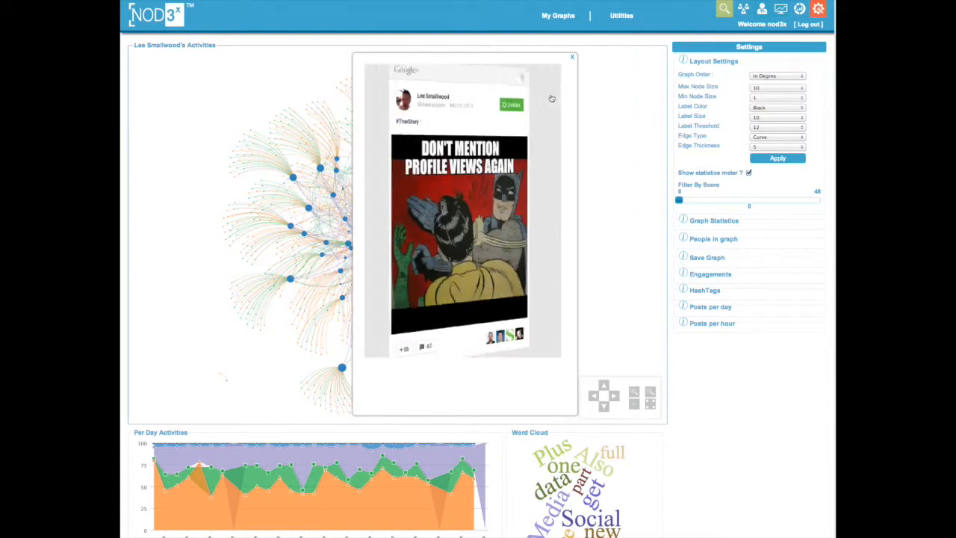
# Expand the full comment list of the #TrueStory post to review it, and close the post
pyautogui.click(410, 339)
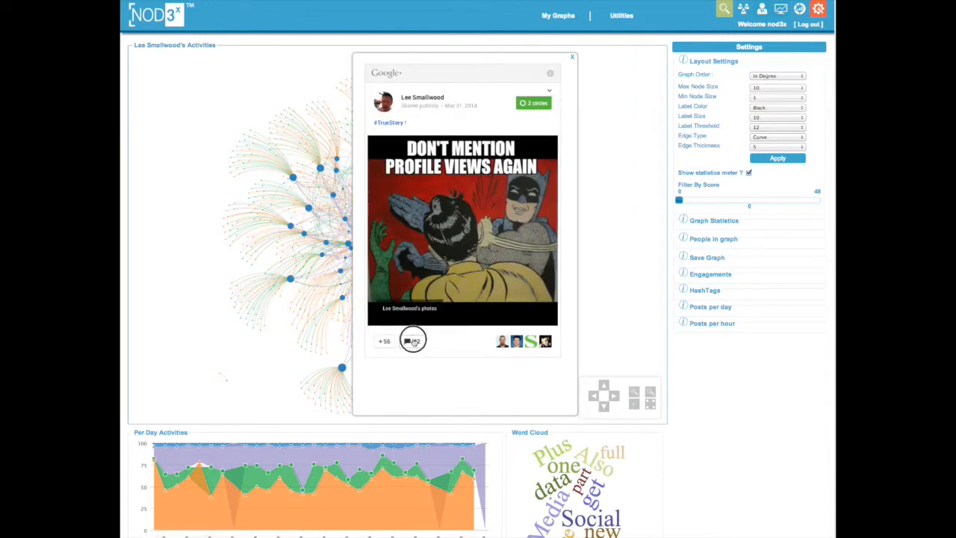
pyautogui.moveTo(567, 346); pyautogui.dragTo(569, 364)
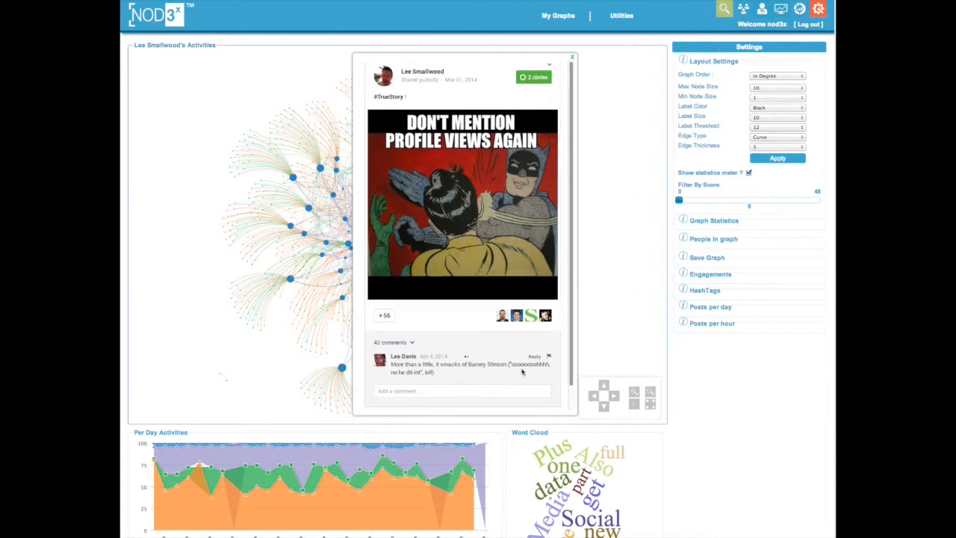
pyautogui.click(413, 343)
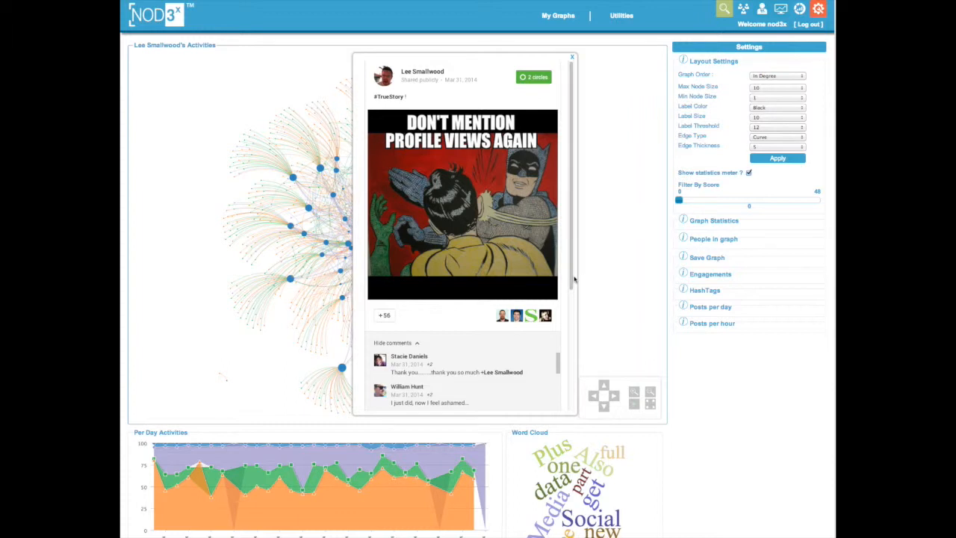
pyautogui.click(573, 58)
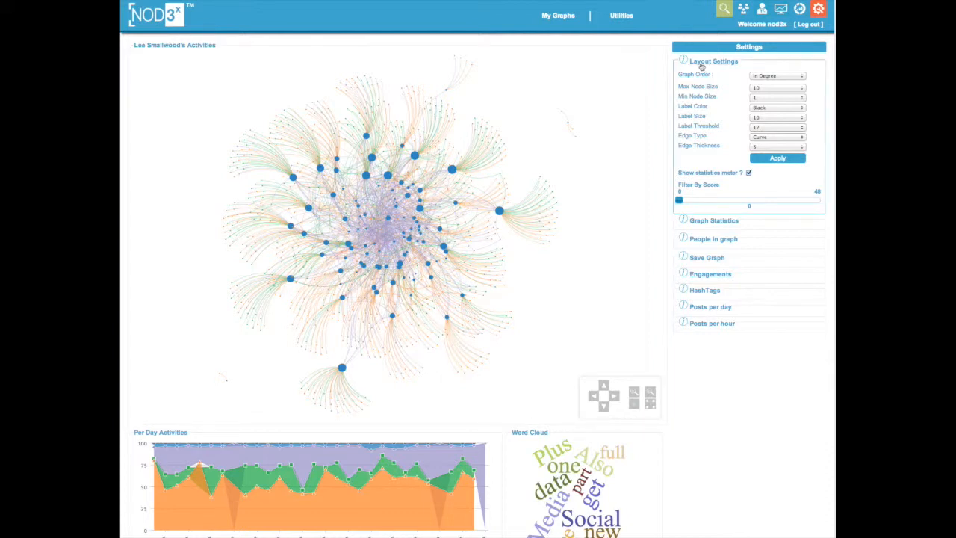
# Set the graph order to Out Degree and apply a min node size of 0
pyautogui.click(768, 78)
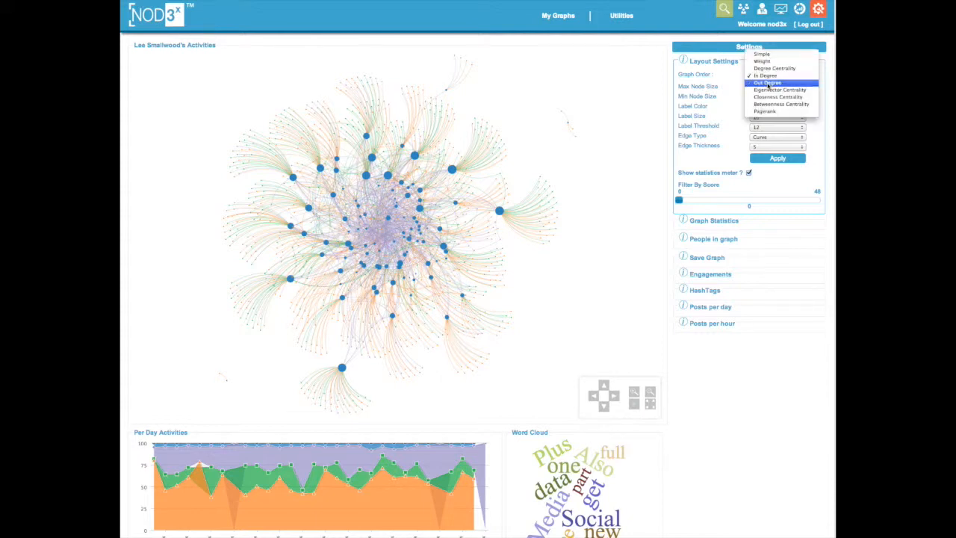
pyautogui.click(768, 83)
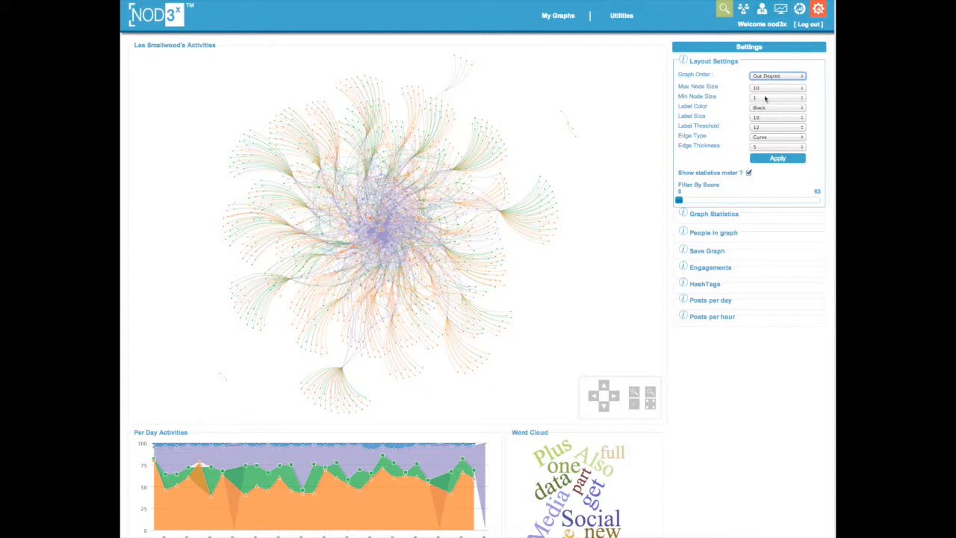
pyautogui.click(765, 100)
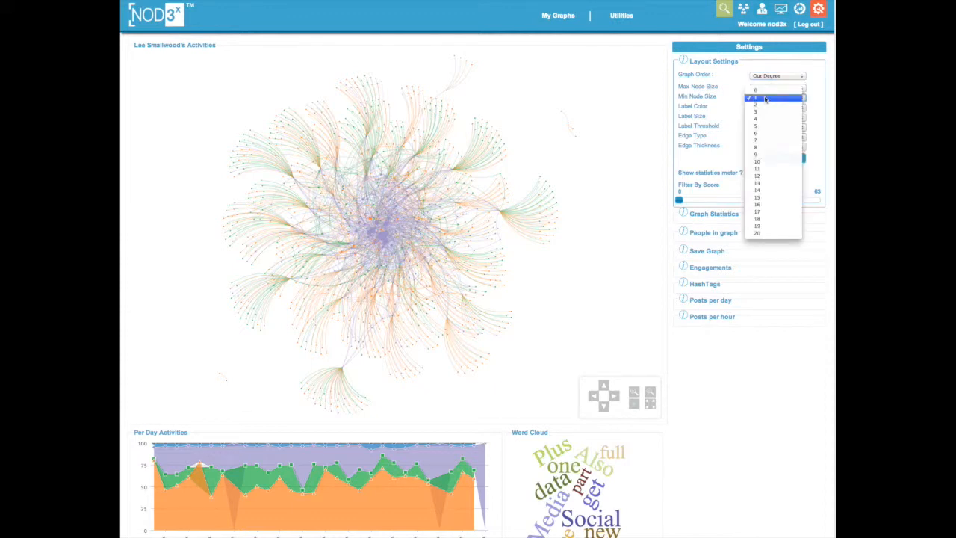
pyautogui.click(764, 90)
pyautogui.click(777, 159)
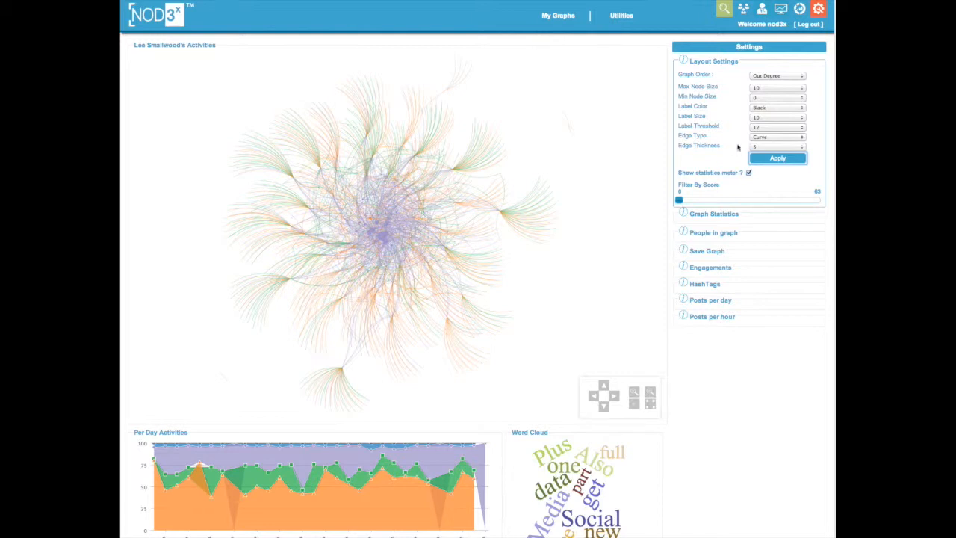
# Filter the graph by a score of 6.3 and centre the remaining nodes in view
pyautogui.click(635, 393)
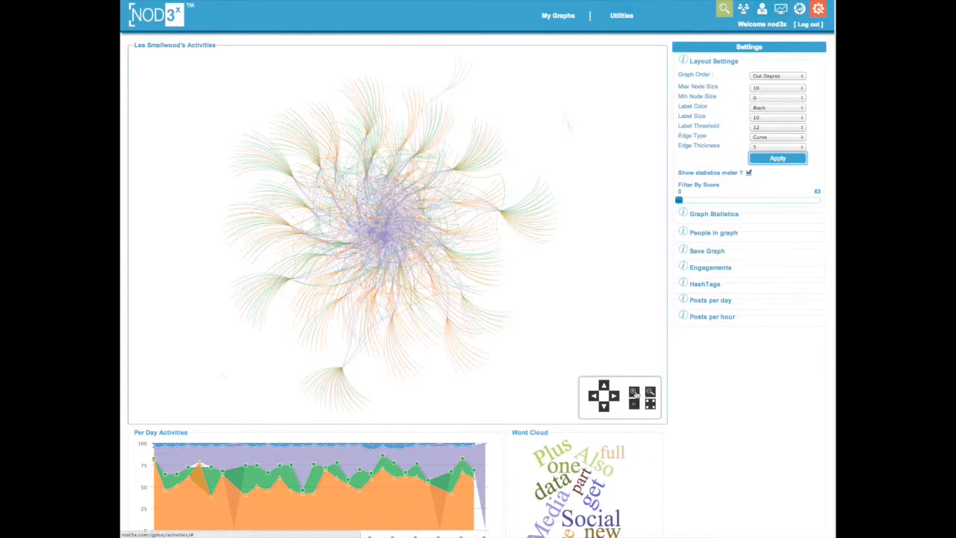
pyautogui.click(635, 392)
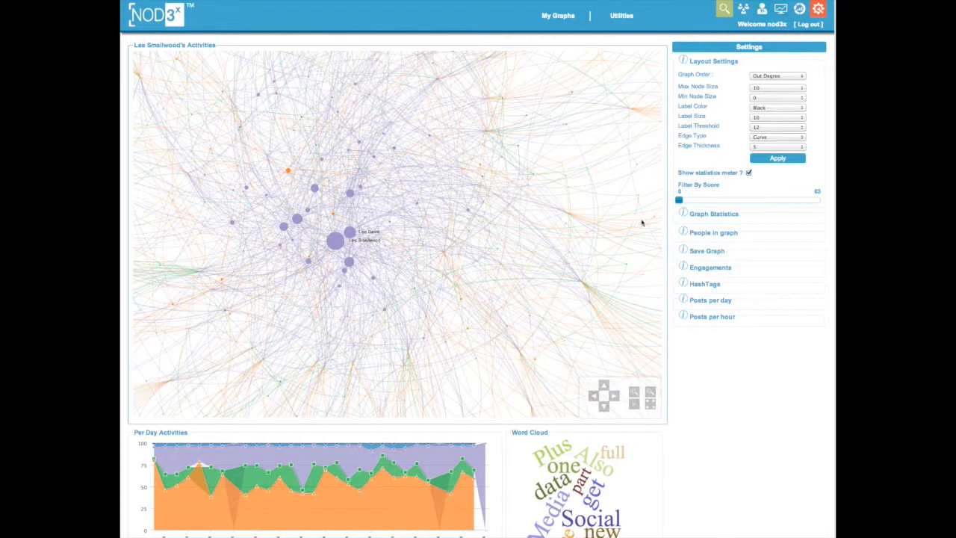
pyautogui.moveTo(679, 200); pyautogui.dragTo(689, 201)
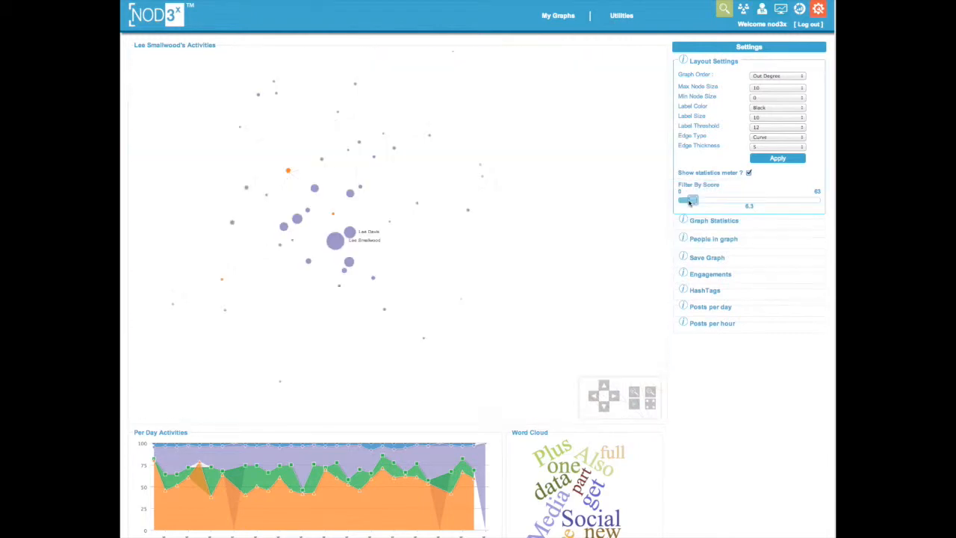
pyautogui.moveTo(690, 201)
pyautogui.mouseDown()
pyautogui.moveTo(681, 201)
pyautogui.moveTo(692, 202)
pyautogui.mouseUp()
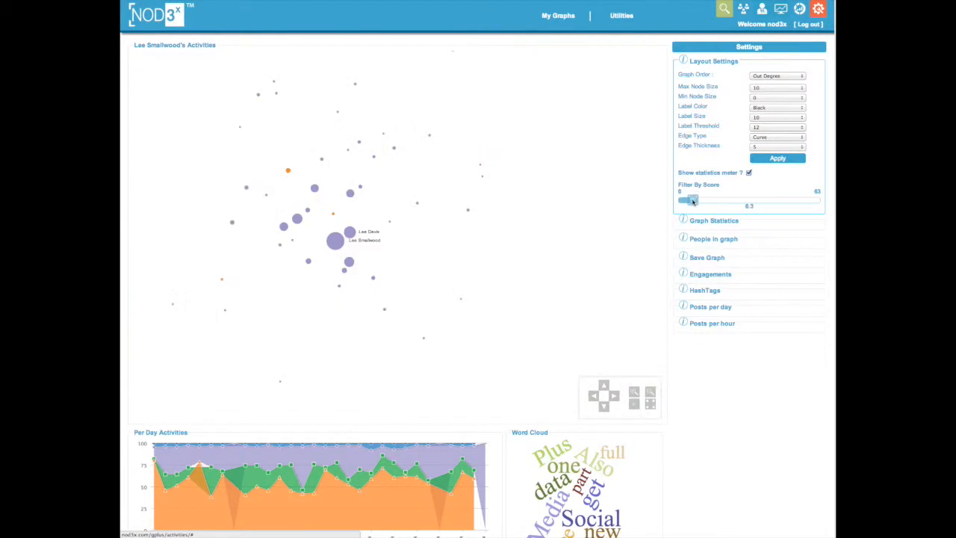
pyautogui.moveTo(452, 242); pyautogui.dragTo(499, 243)
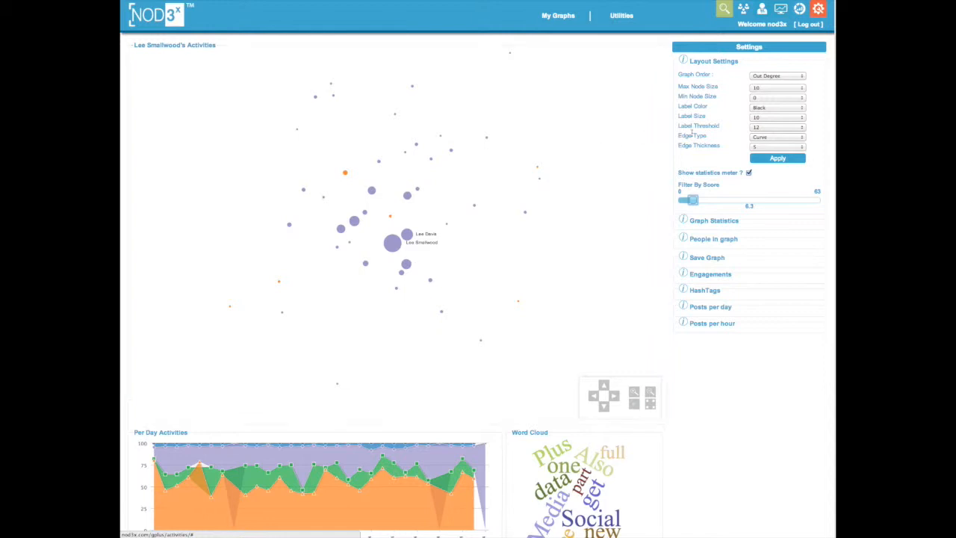
# Set the label threshold to 2 and apply it to the graph
pyautogui.click(762, 128)
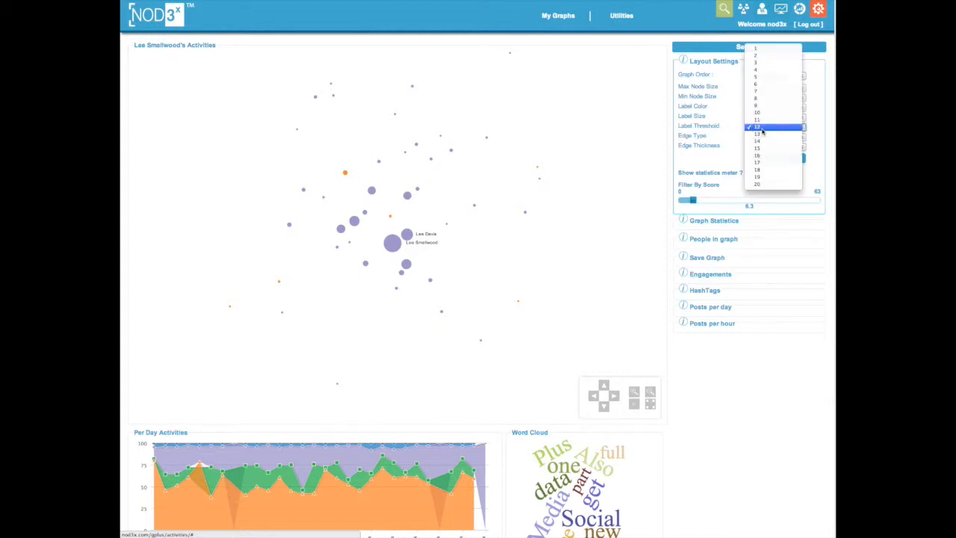
pyautogui.click(715, 128)
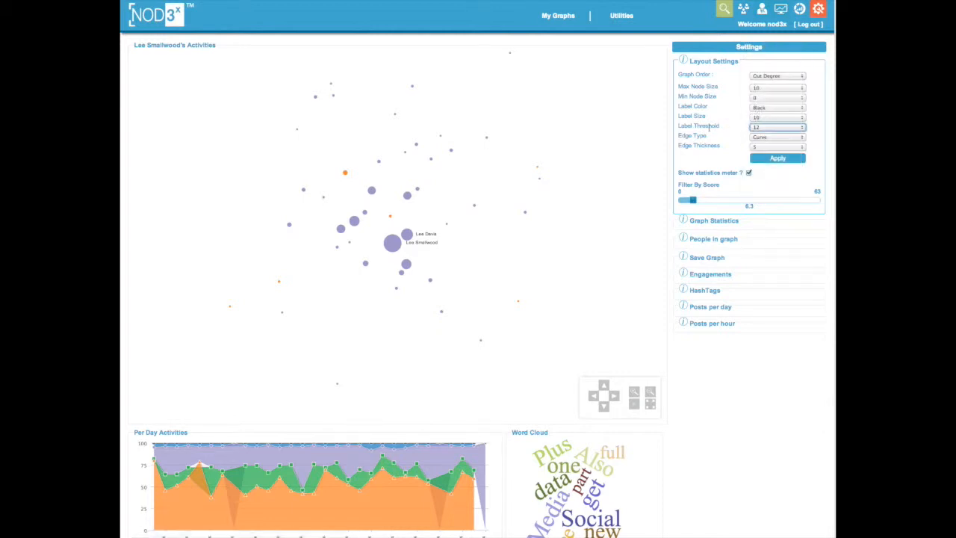
pyautogui.click(764, 129)
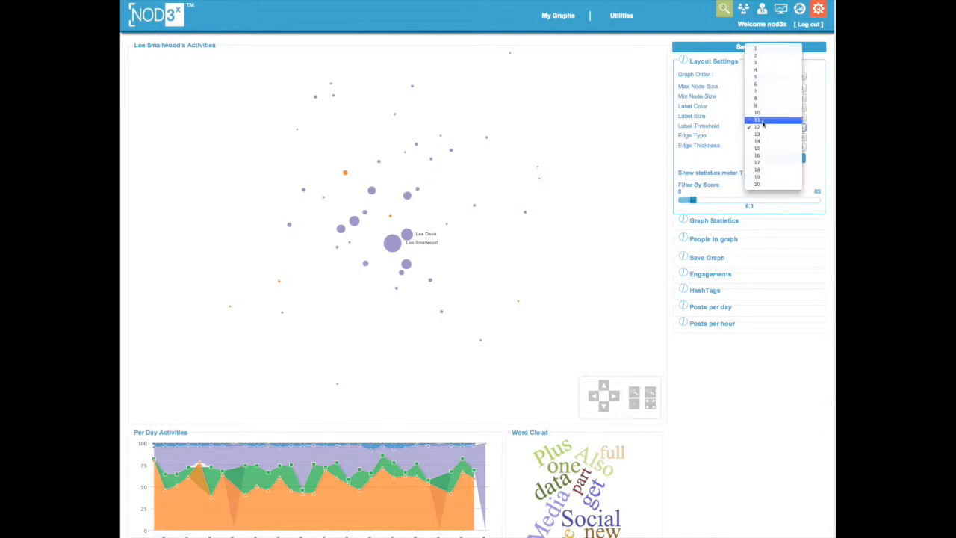
pyautogui.click(773, 56)
pyautogui.click(775, 159)
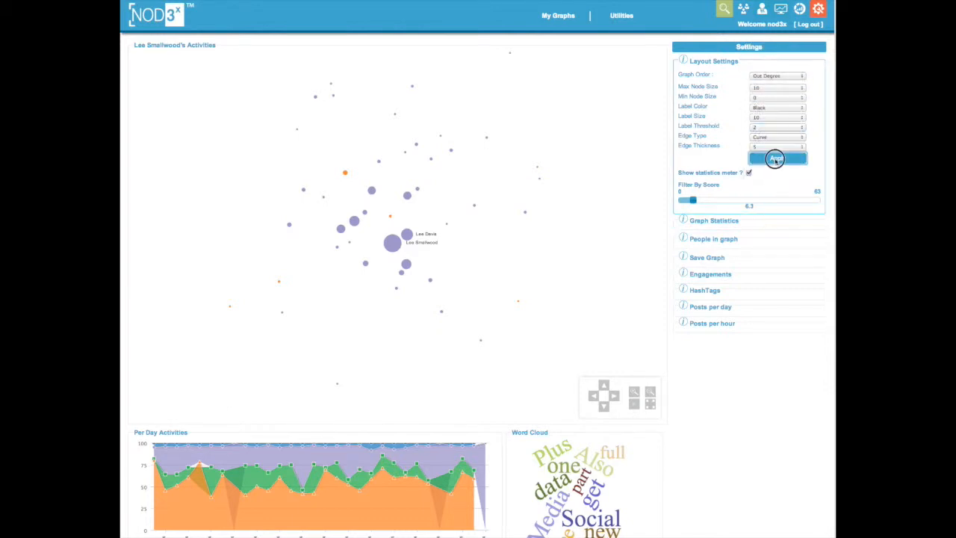
# View the people in the graph ranked by reshares with own engagements hidden, and the ranking of commentors
pyautogui.click(730, 65)
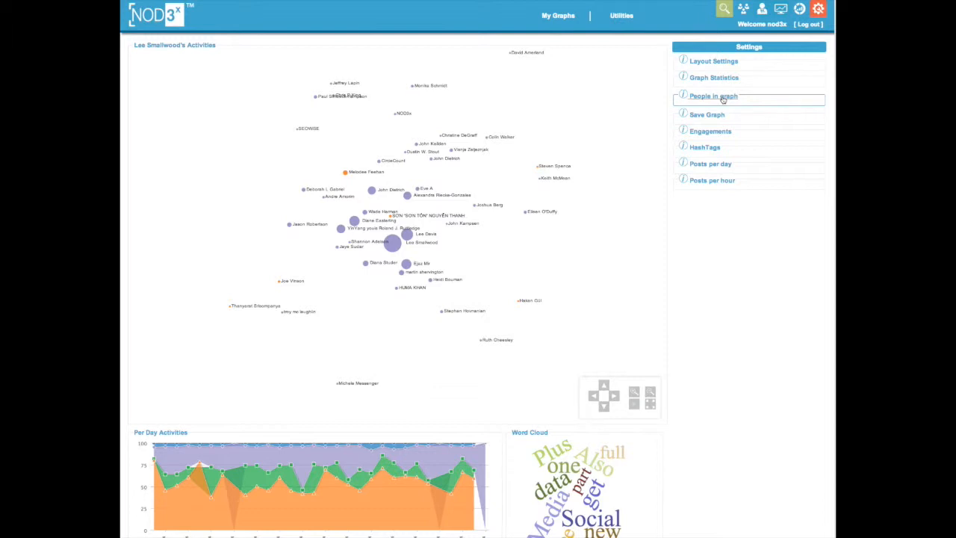
pyautogui.click(723, 99)
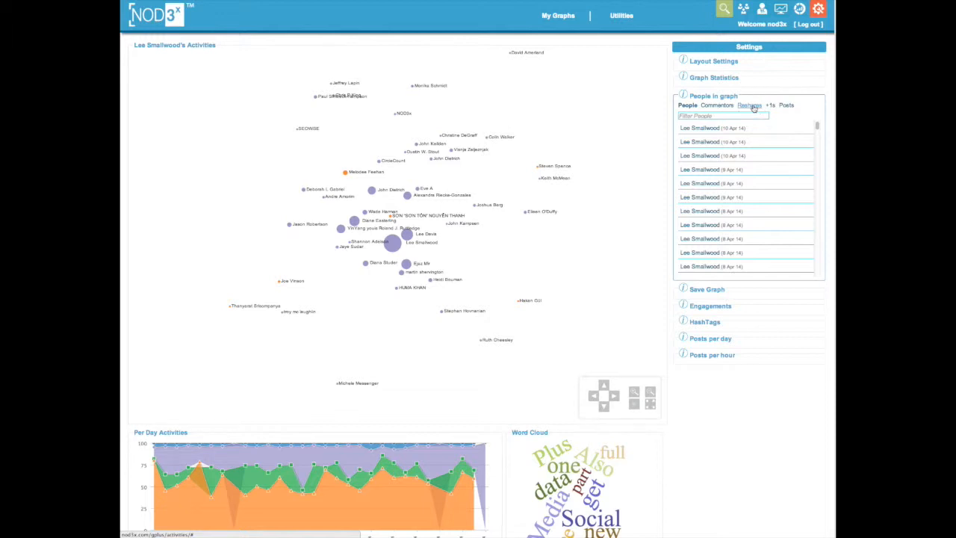
pyautogui.click(750, 105)
pyautogui.click(754, 115)
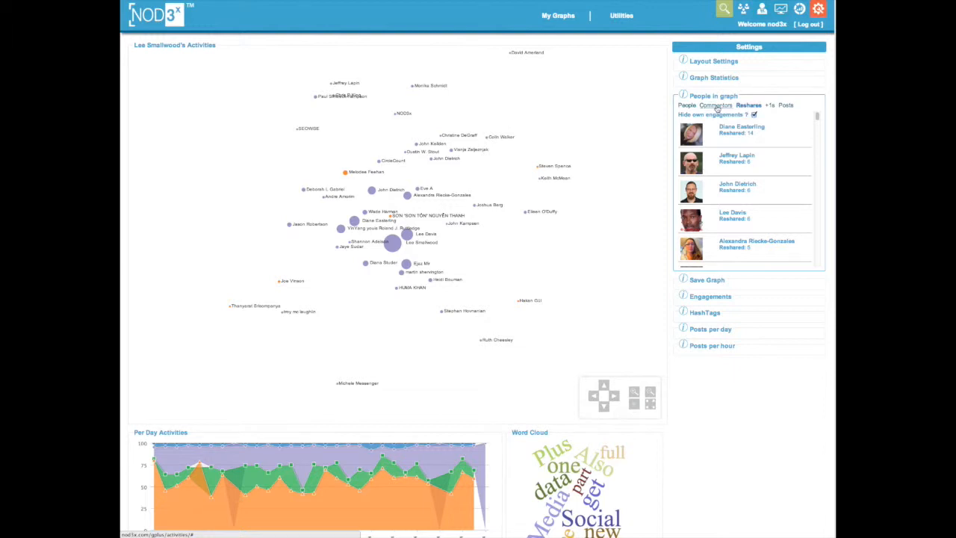
pyautogui.click(716, 105)
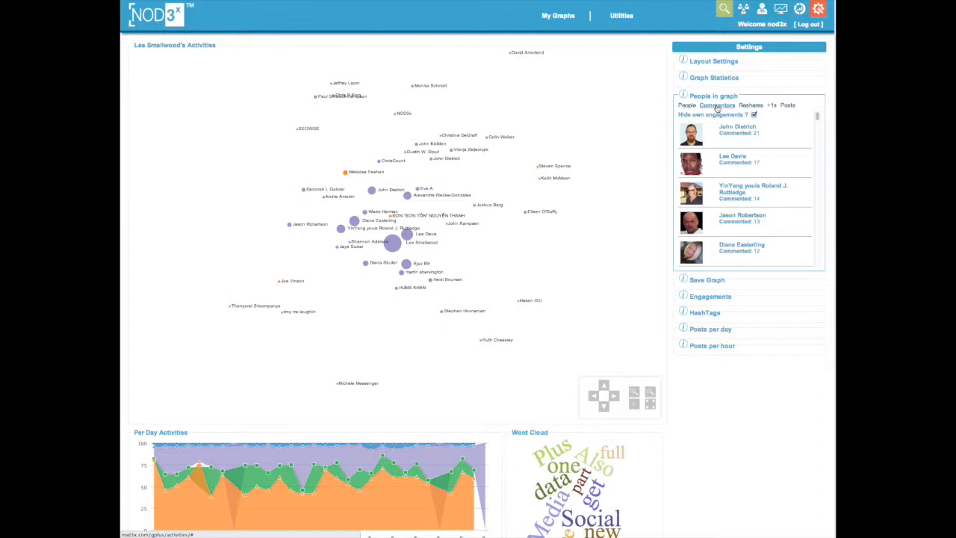
# View the people in the graph ranked by +1s and collapse the people list
pyautogui.click(772, 106)
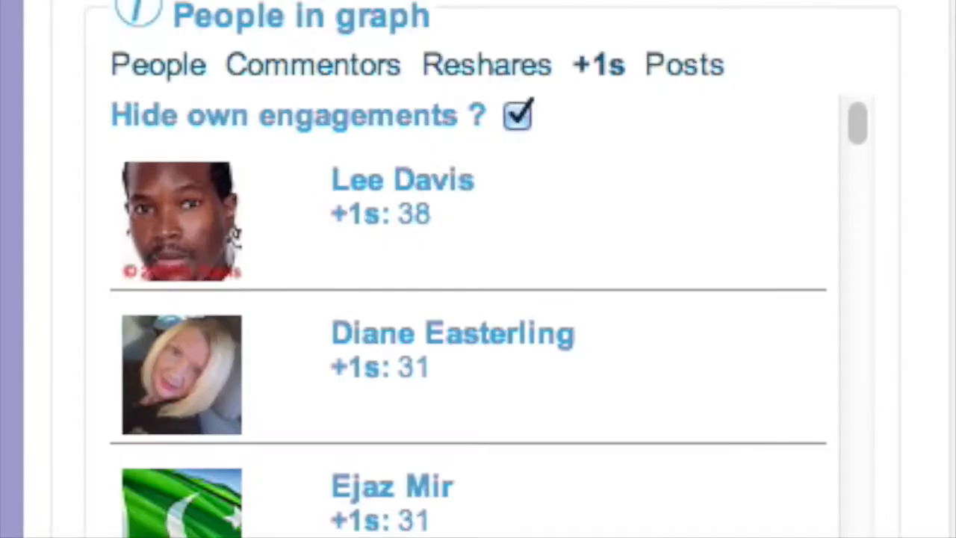
pyautogui.click(252, 15)
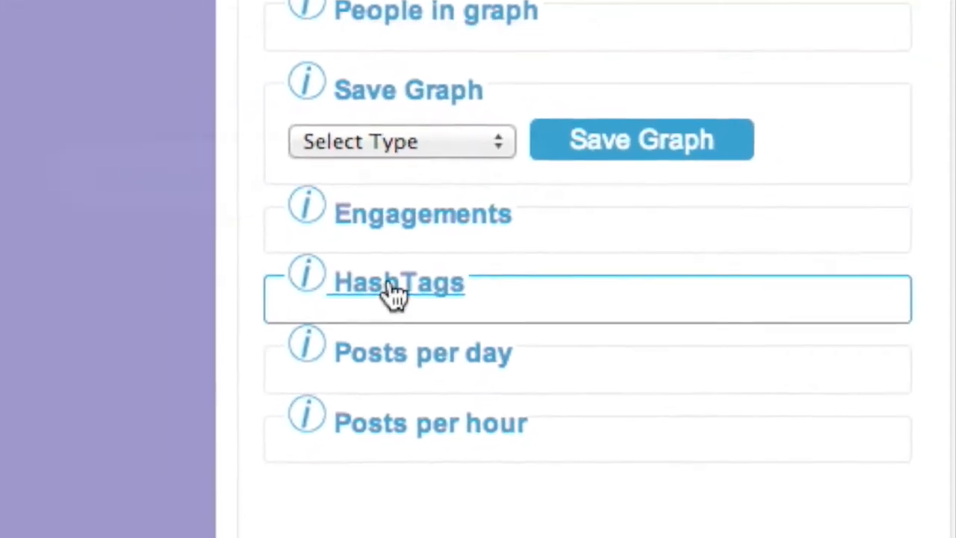
# Examine the hashtag breakdown and view the posts containing #sna from its pie chart slice, closing the post overlay when done
pyautogui.click(361, 297)
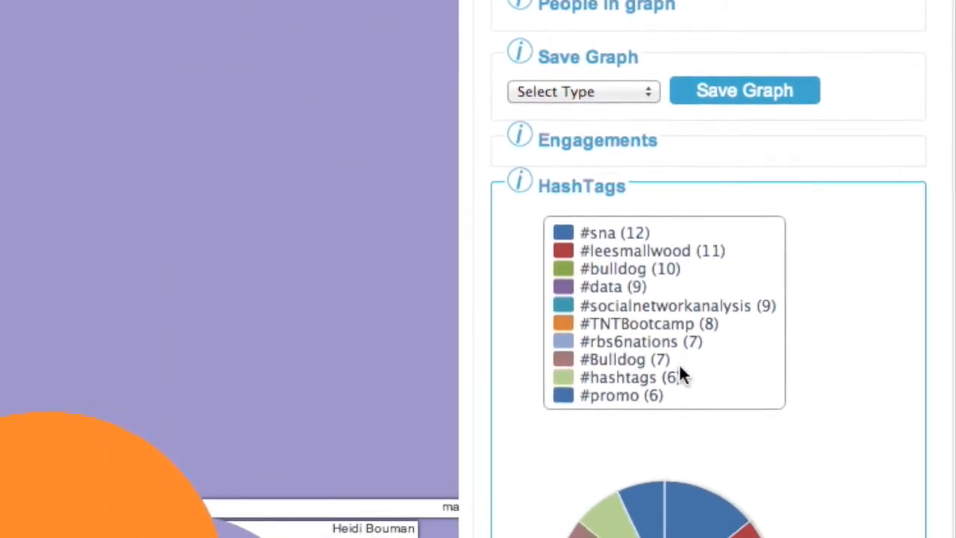
pyautogui.moveTo(717, 463)
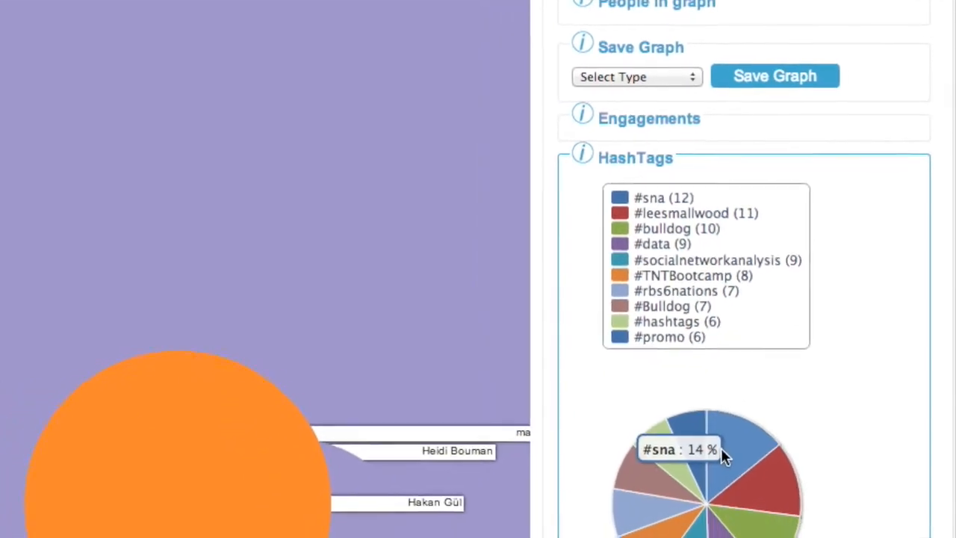
pyautogui.click(760, 416)
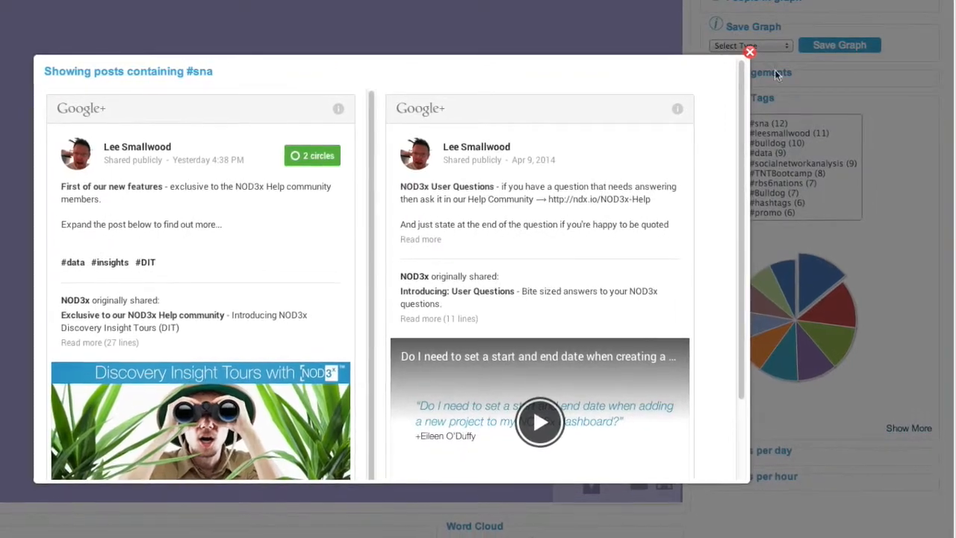
pyautogui.click(749, 52)
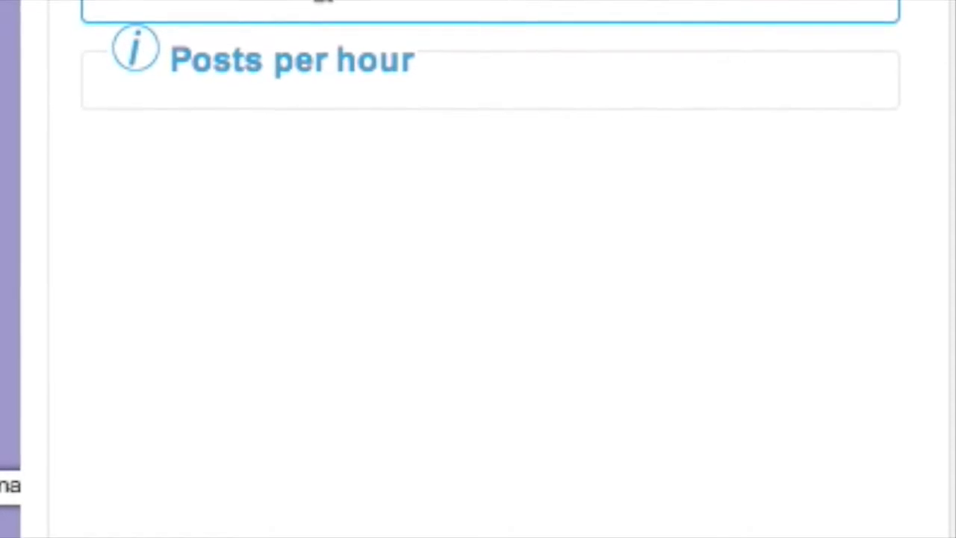
# Examine the posts per day chart for the engagements on Saturday and Tuesday
pyautogui.click(315, 0)
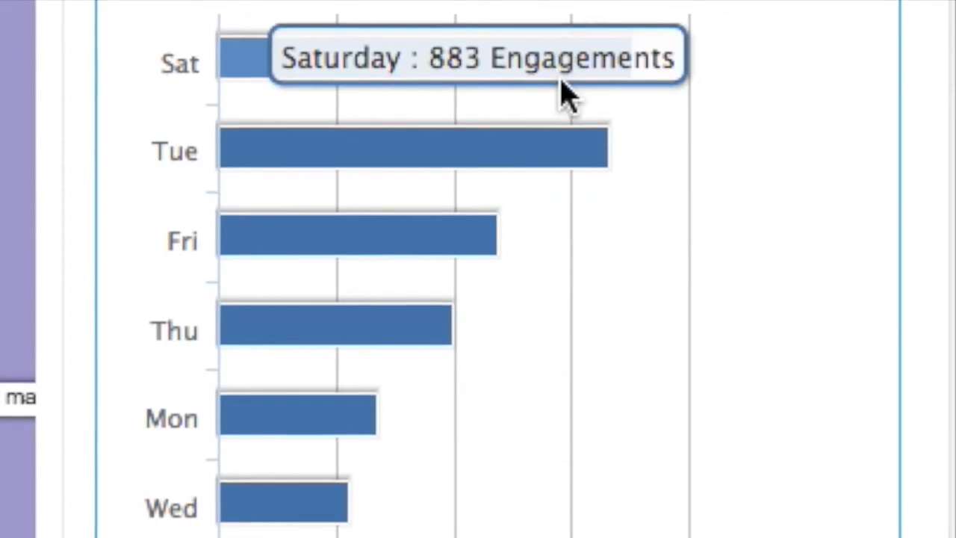
pyautogui.moveTo(455, 192)
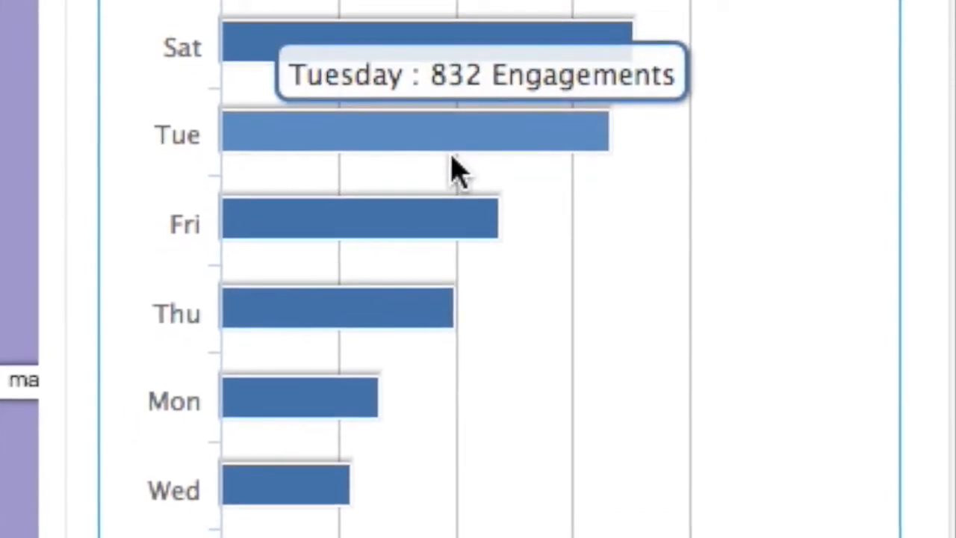